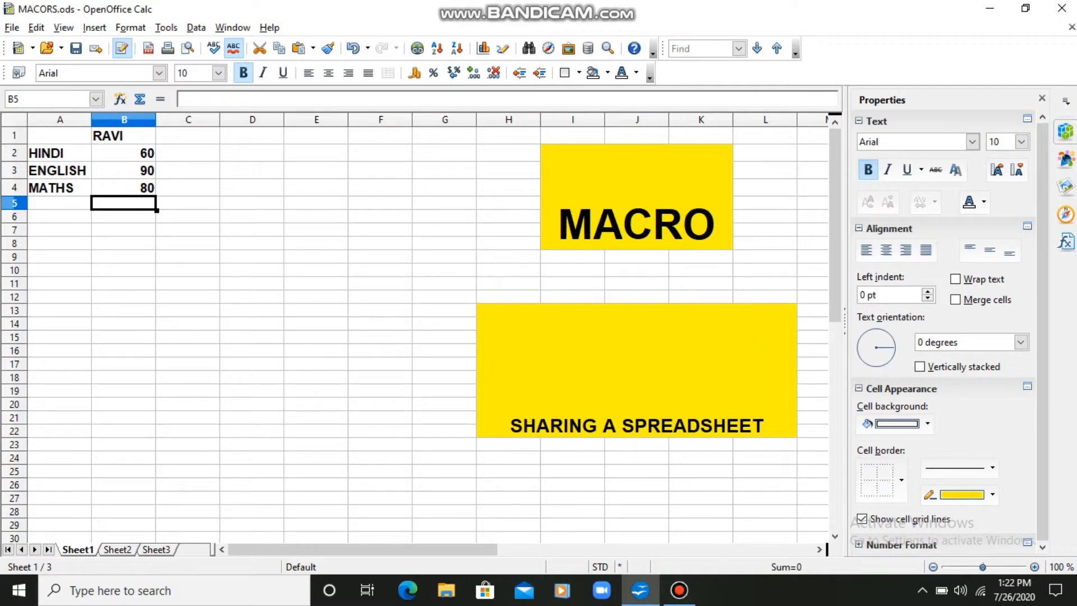
Step: Start recording a macro on Sheet1 and enter the formula =B2+B3+B4 in cell B5
key(ctrl+Page_Down)
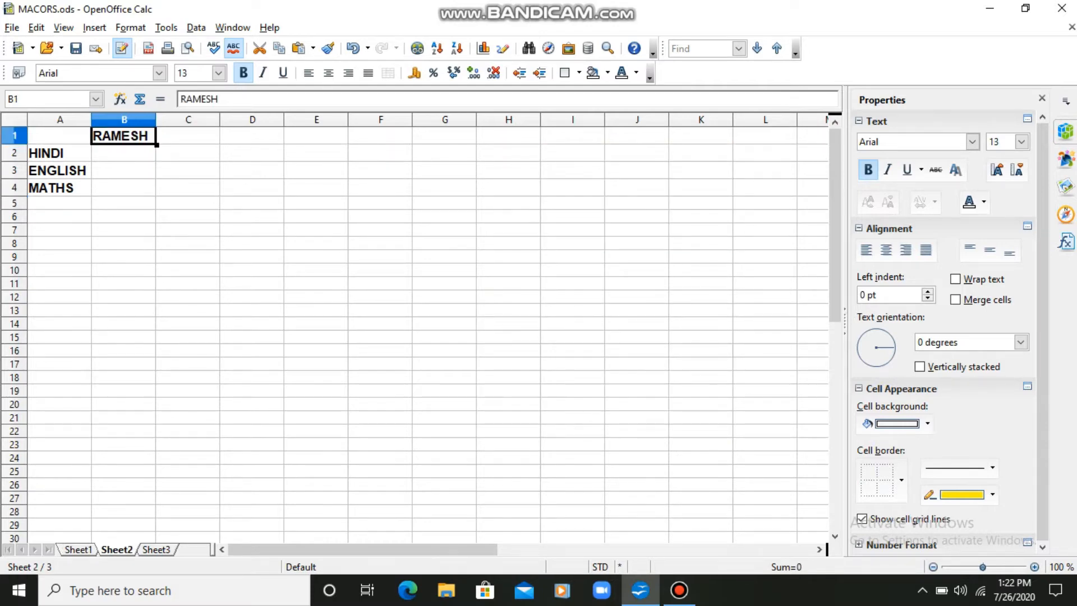
key(ctrl+Page_Up)
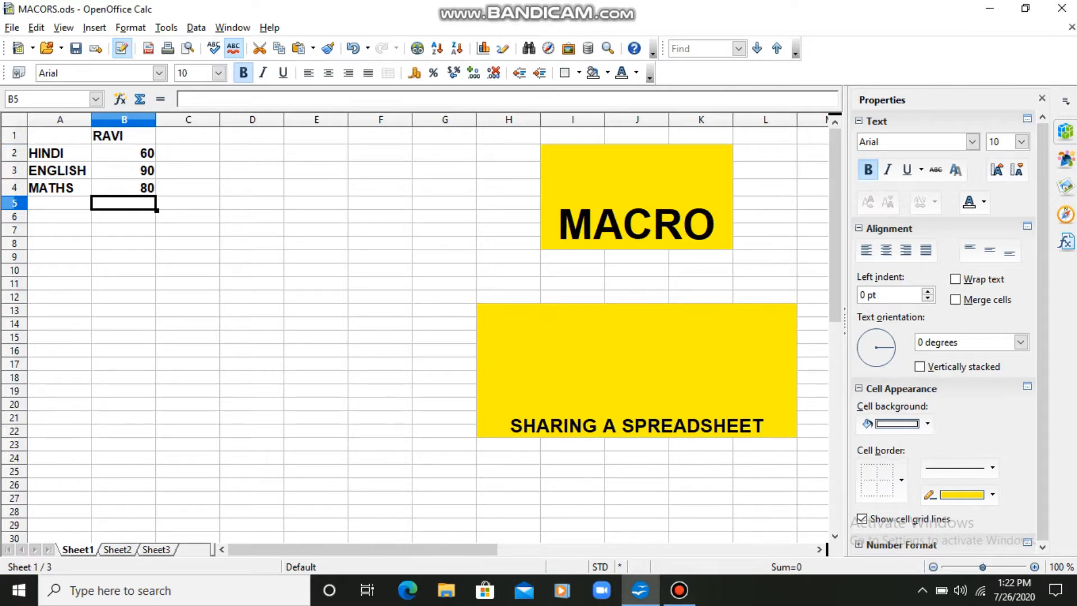
click(166, 27)
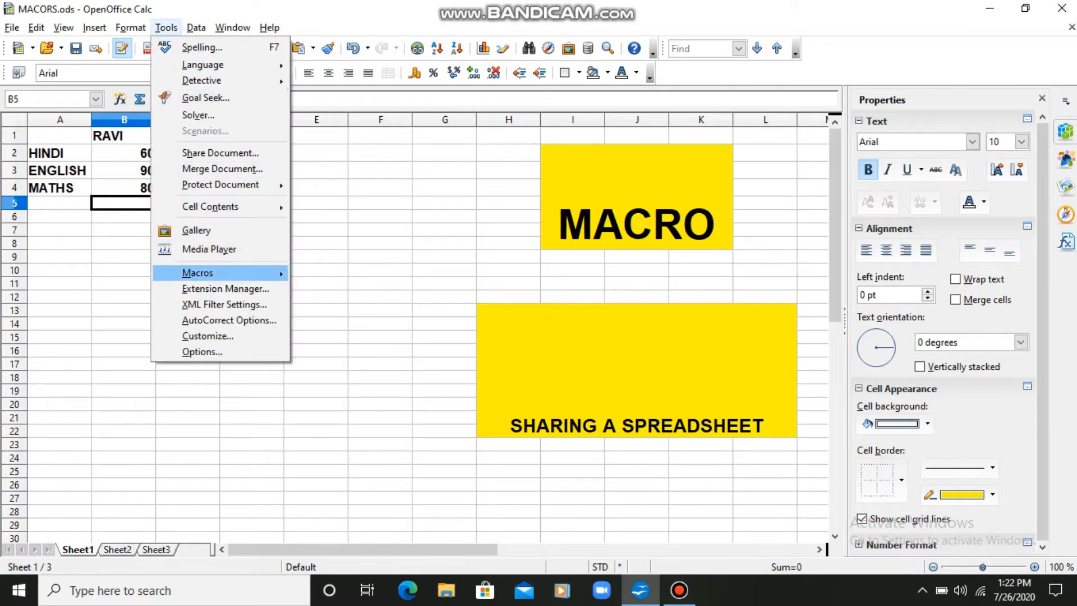
mouse_move(220, 273)
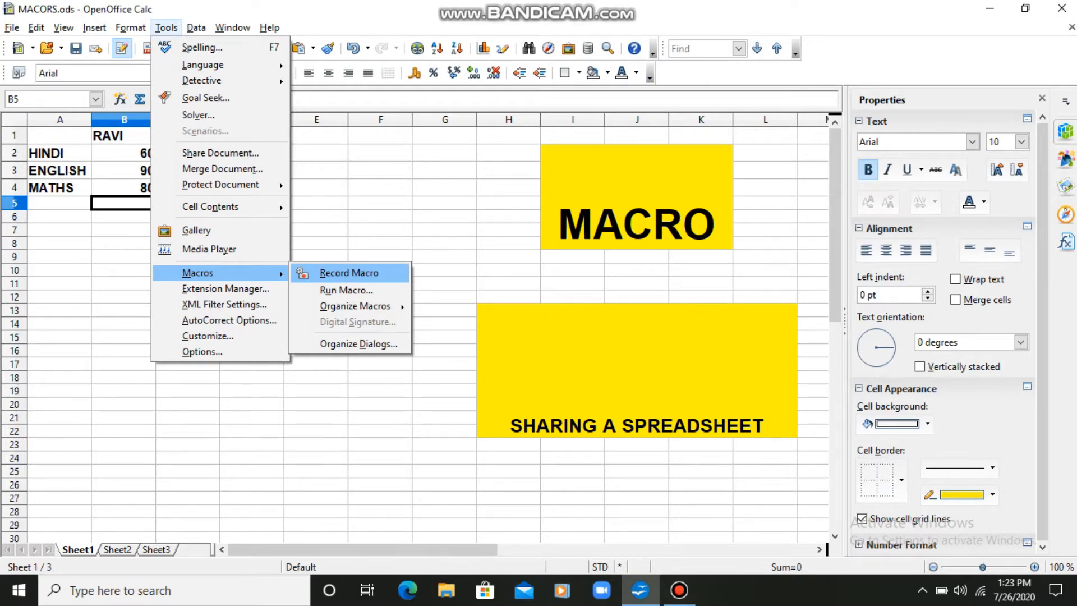
click(348, 273)
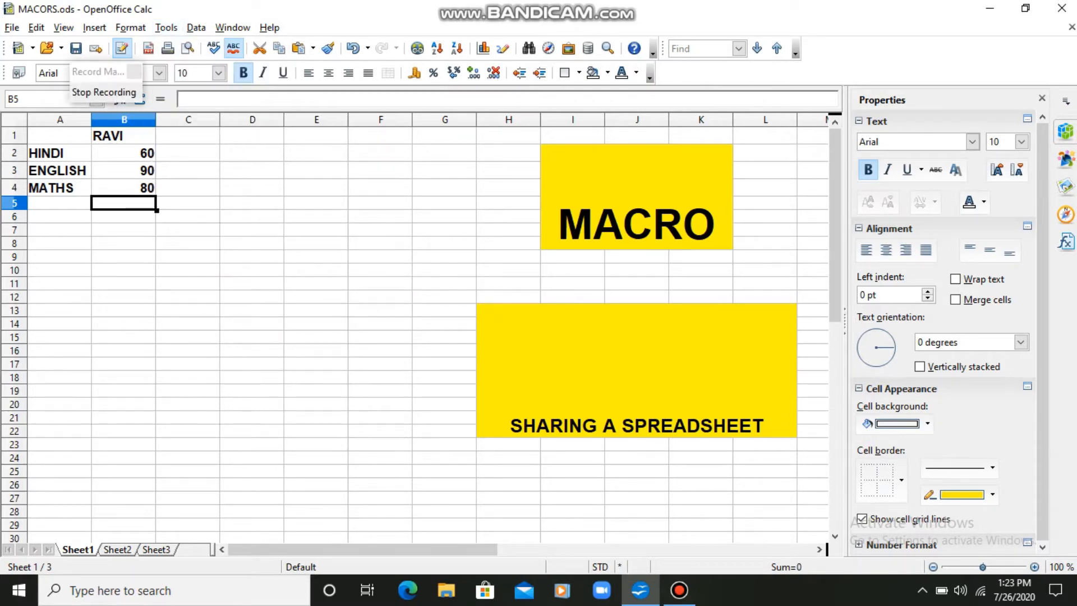
text(=B)
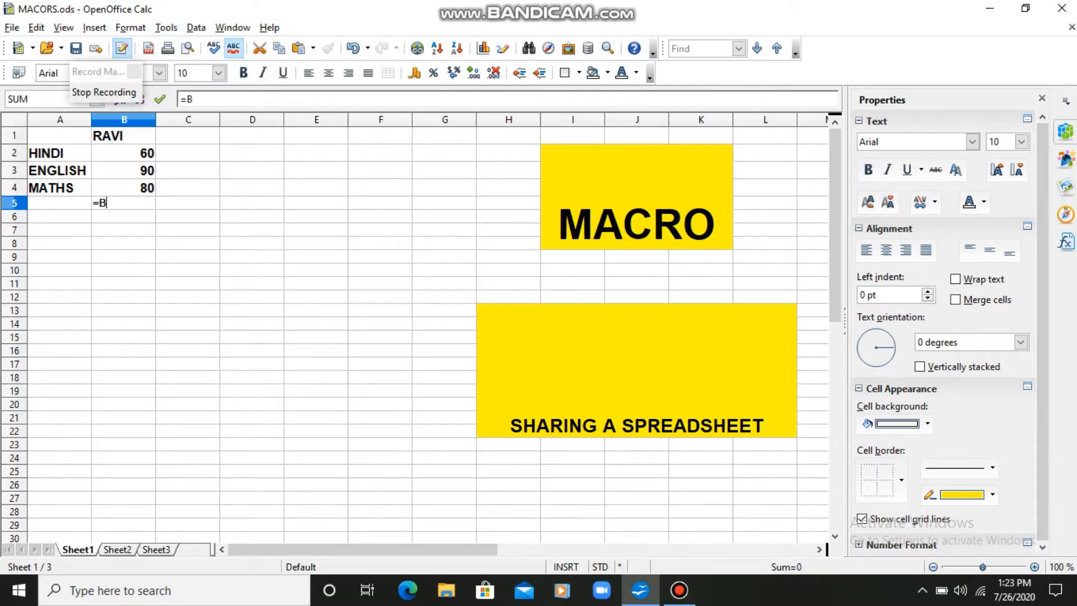
text(2+B3+B4)
key(Return)
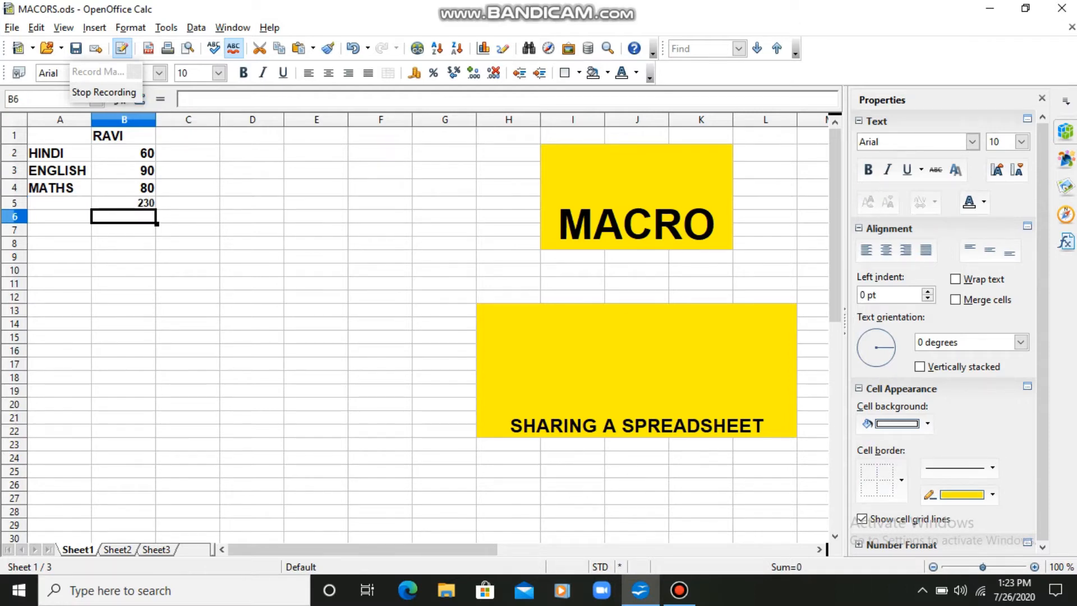
Step: Set the font size of the total in cell B5 to 14 and stop the macro recording
click(124, 203)
click(219, 73)
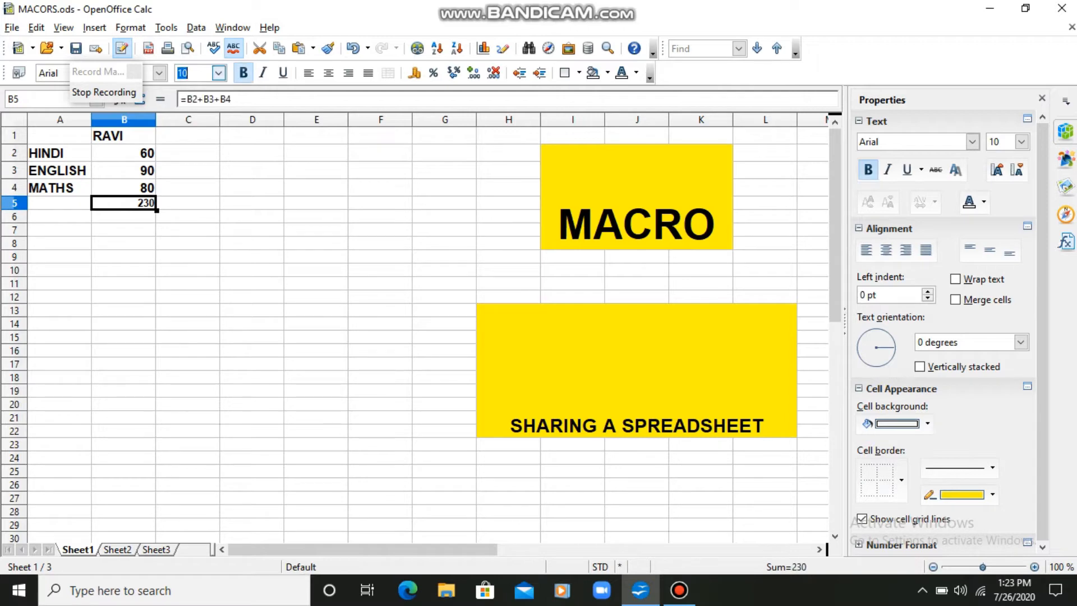
click(181, 202)
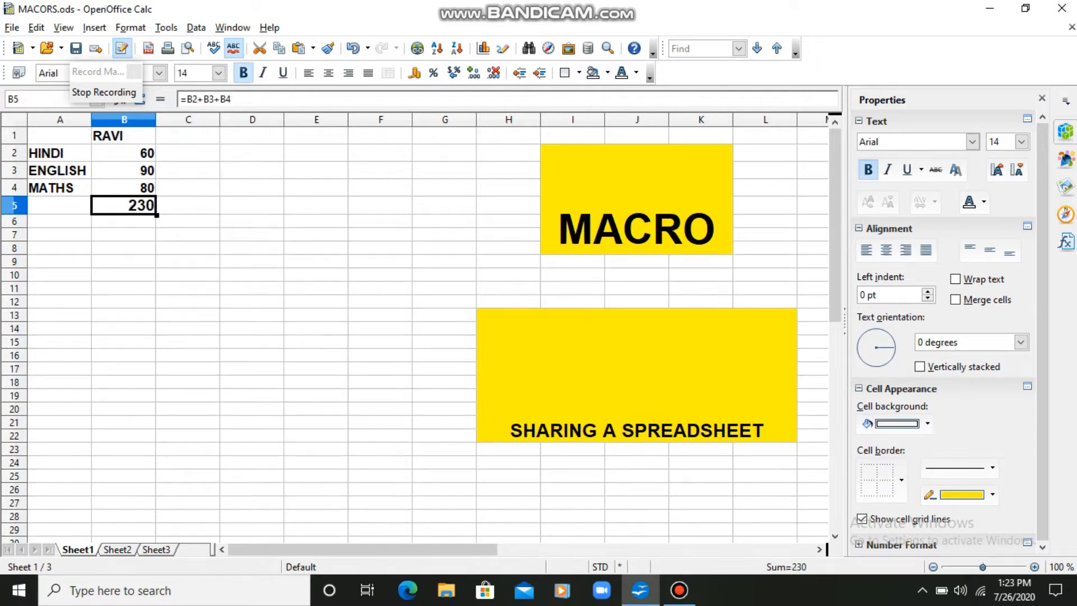
click(124, 92)
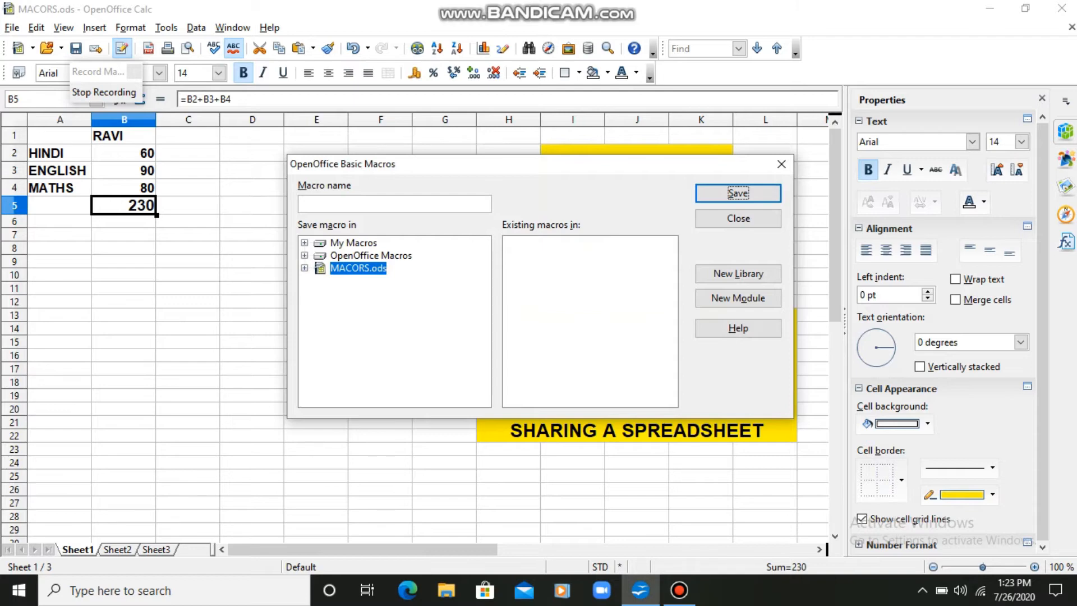
Step: Create a new macro library named Library1 inside MACORS.ods
click(304, 268)
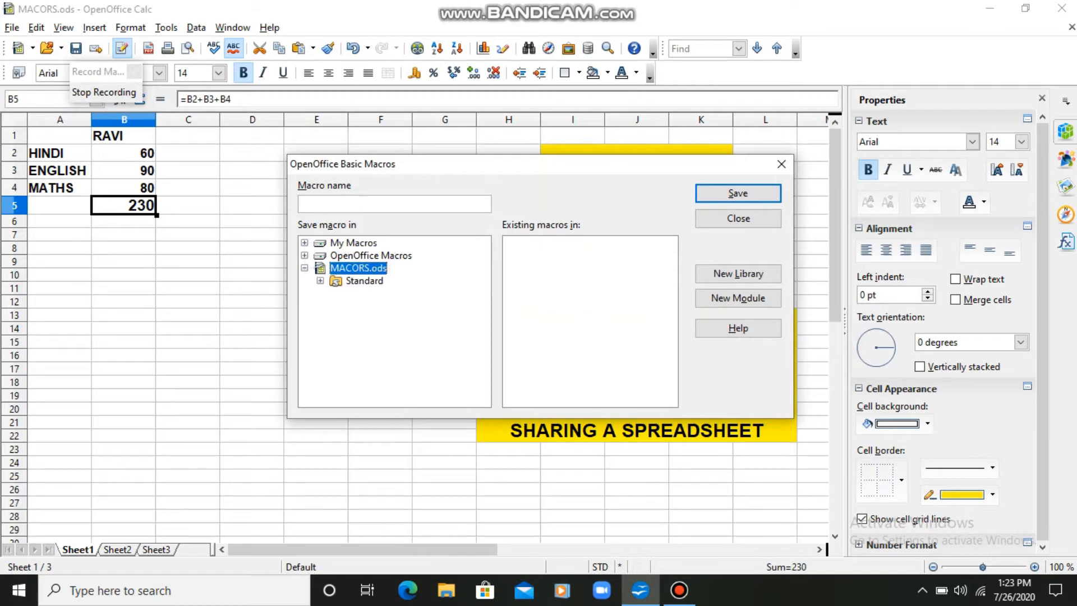
click(320, 281)
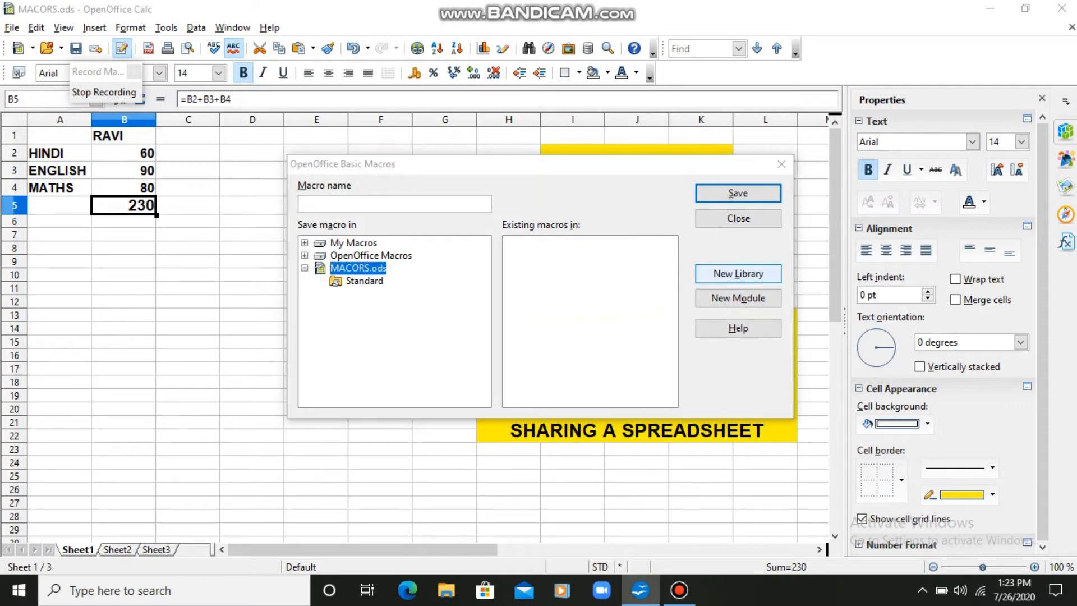
click(738, 273)
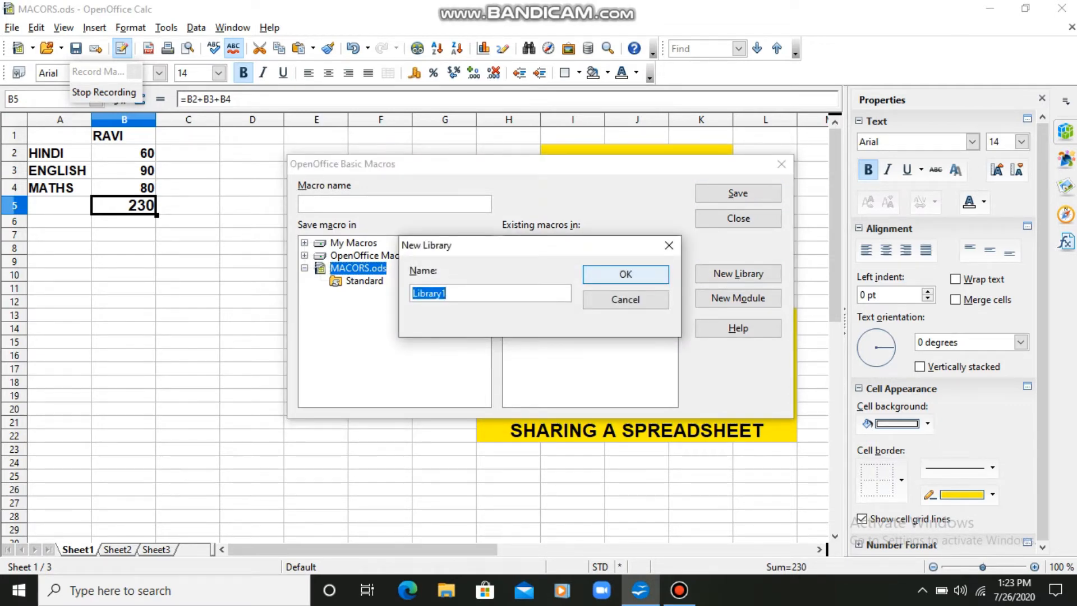
key(Return)
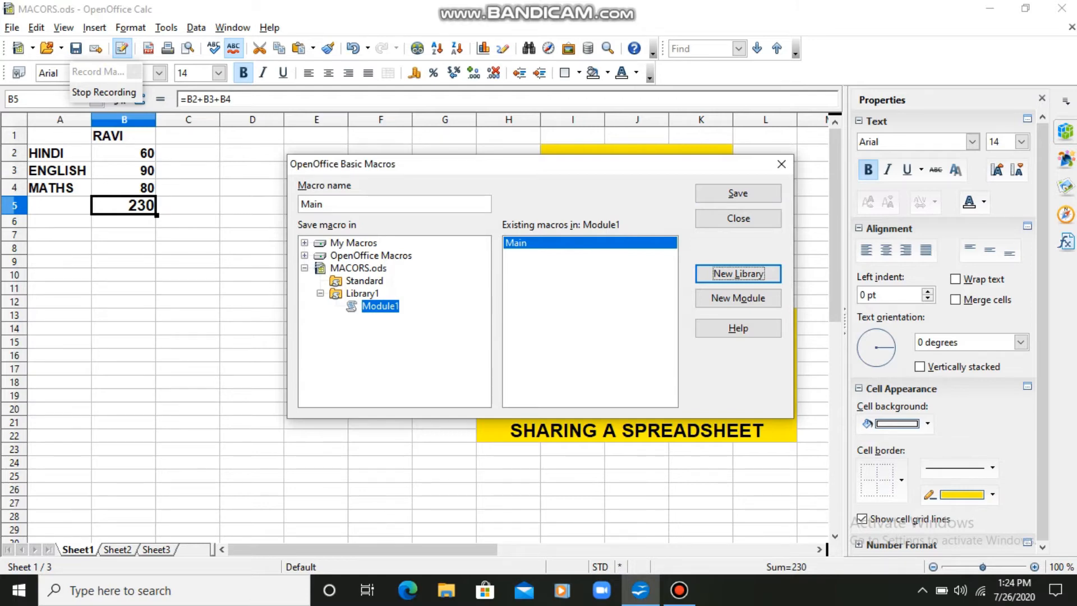
Step: Save the recorded macro as TOTAL in Module1 of Library1 and save the spreadsheet
drag(325, 204, 300, 204)
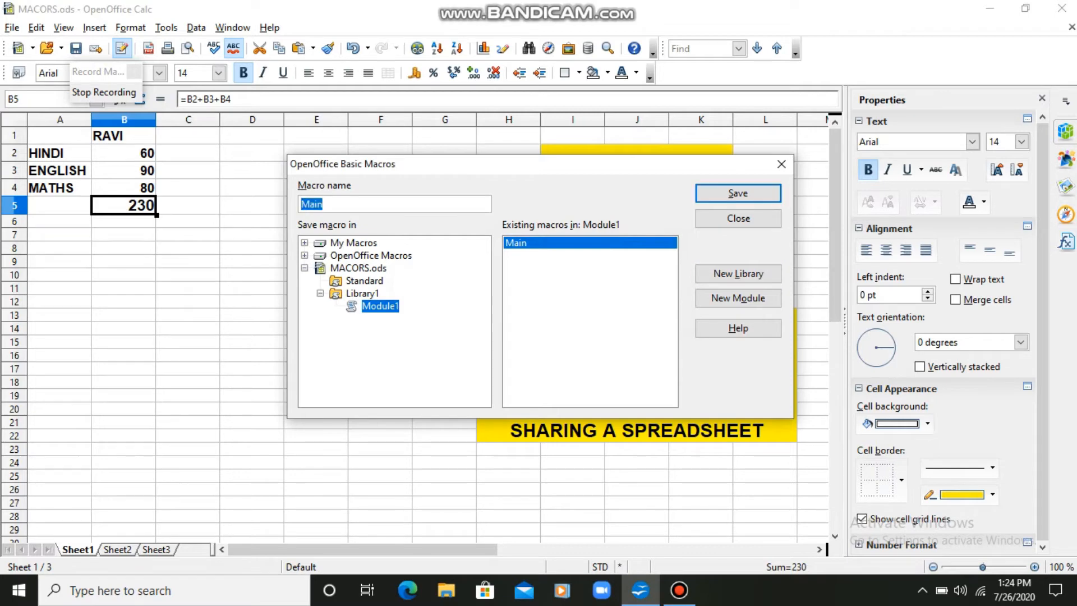
key(BackSpace)
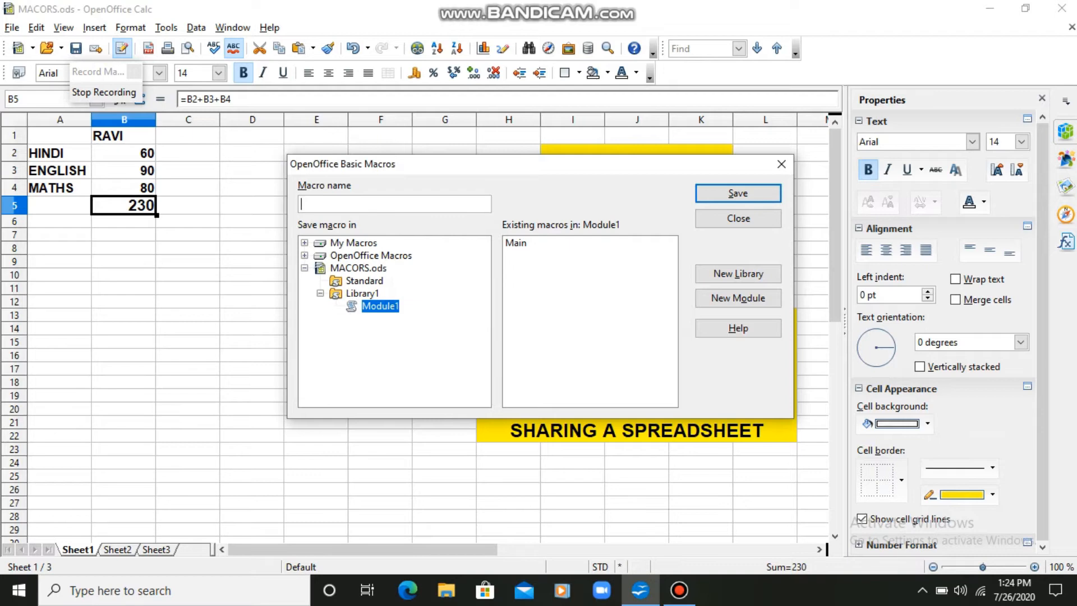
text(TOTAL)
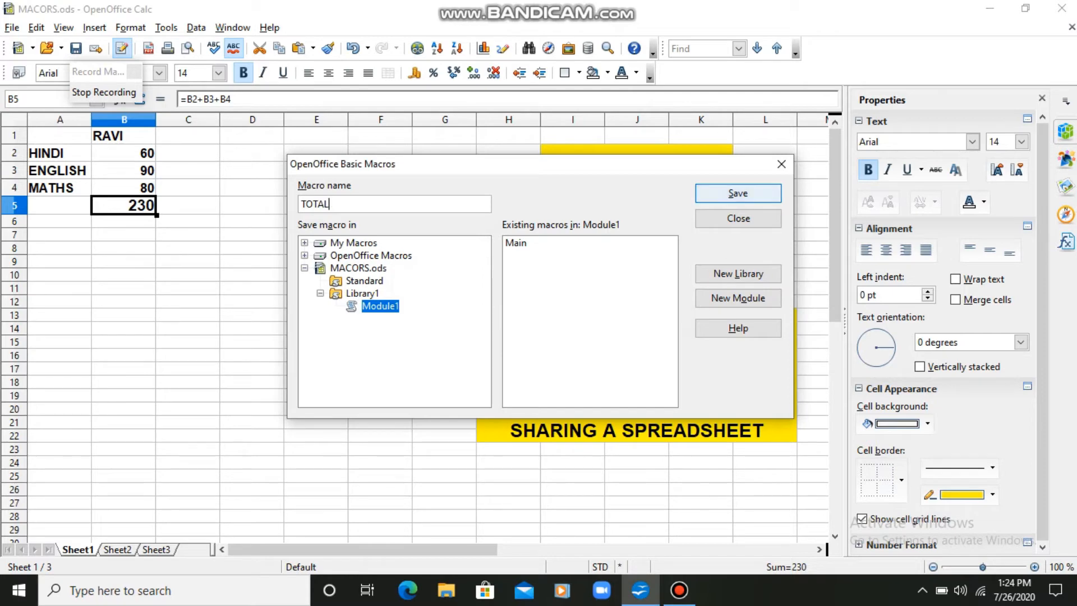
key(Return)
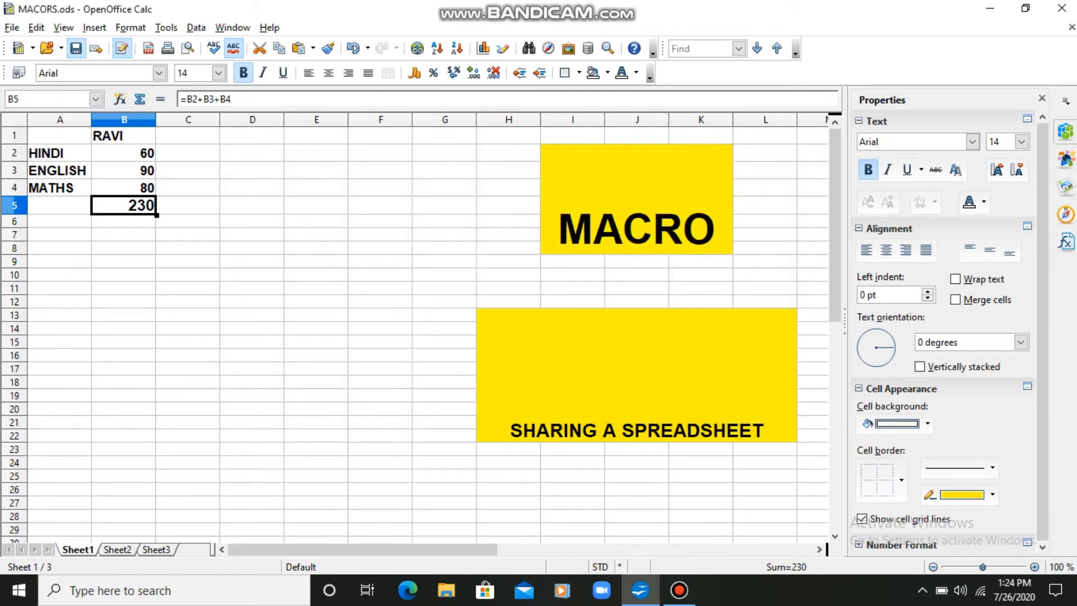
click(75, 49)
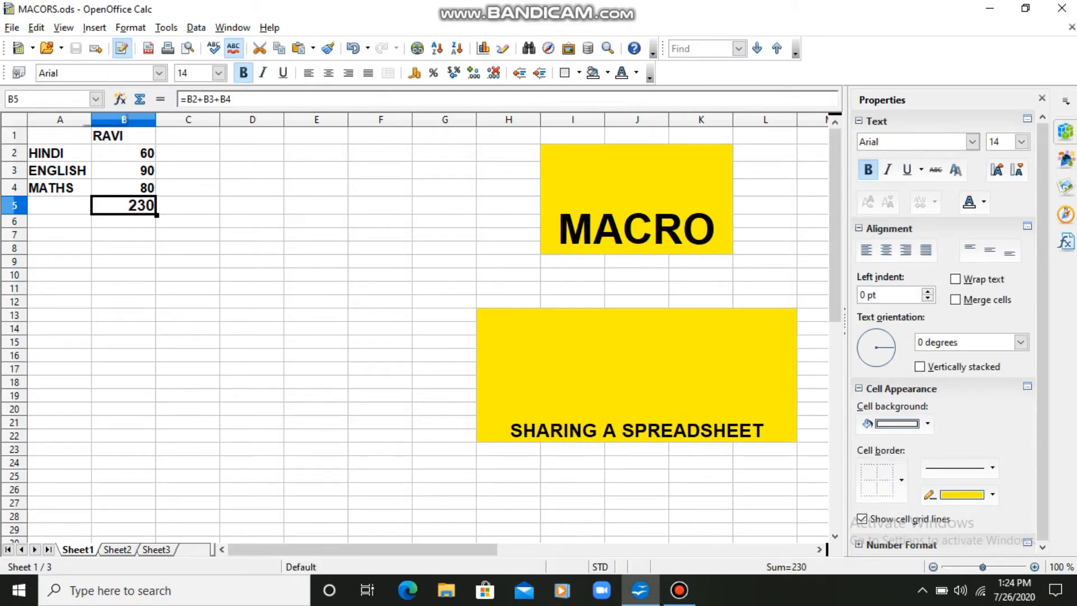
Step: On Sheet2, enter the marks 78 for Hindi, 90 for English and 98 for Maths in cells B2 to B4
key(ctrl+Page_Down)
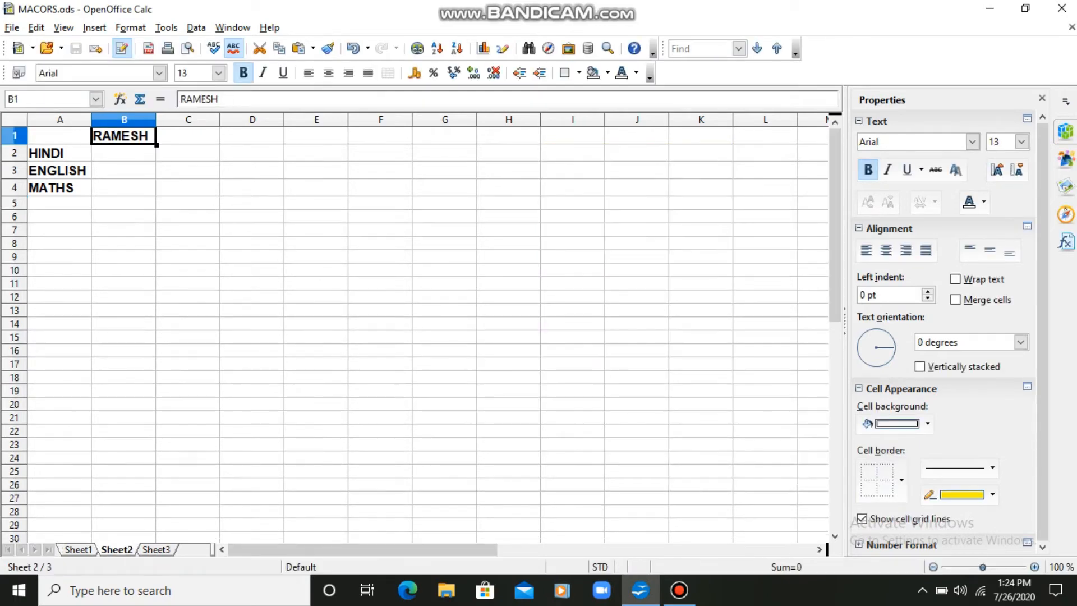
key(Down)
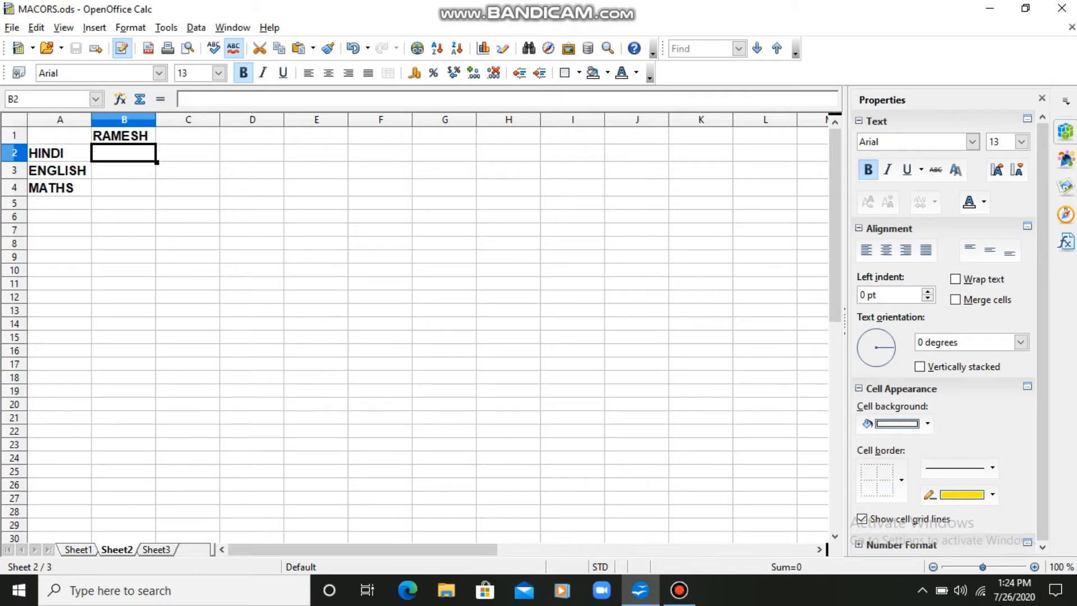
text(78)
key(Return)
text(90)
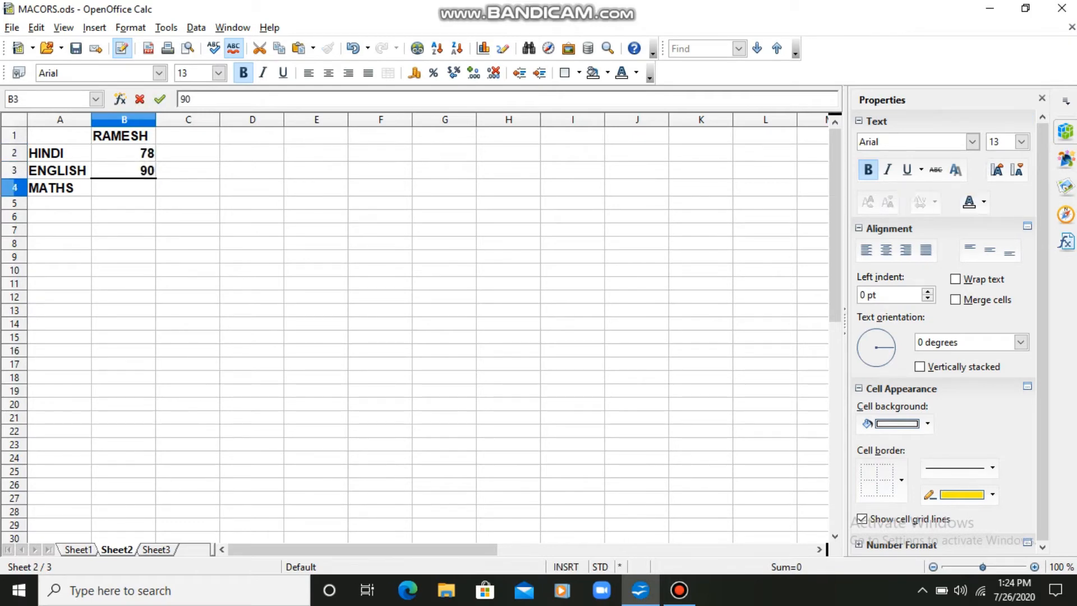
key(Return)
text(98)
key(Return)
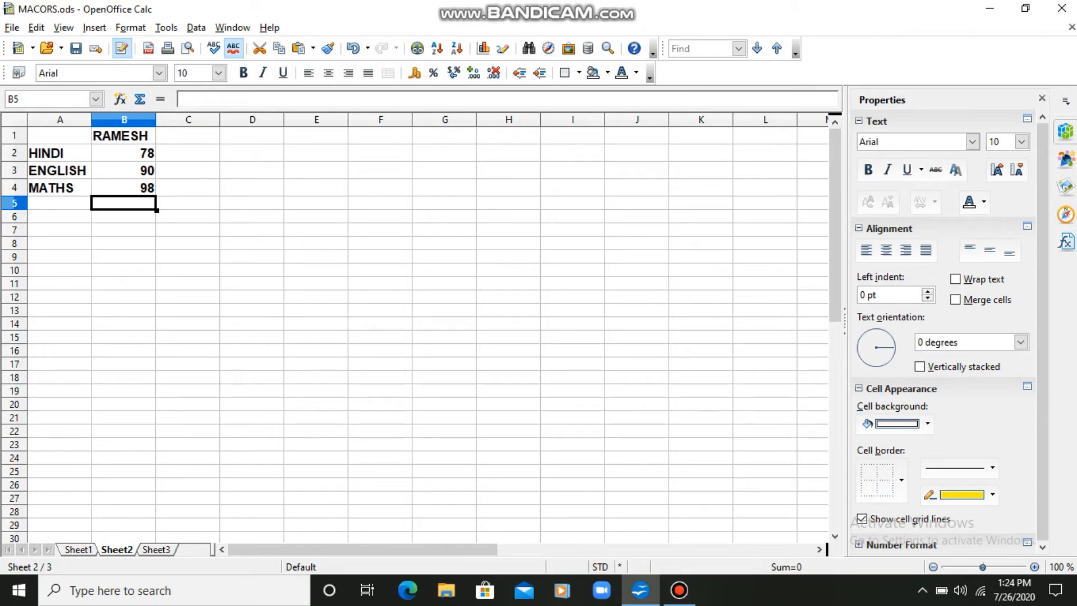
Step: Run the TOTAL macro from Module1 of Library1 in MACORS.ods on Sheet2, dismissing the Java runtime warning
key(alt+t)
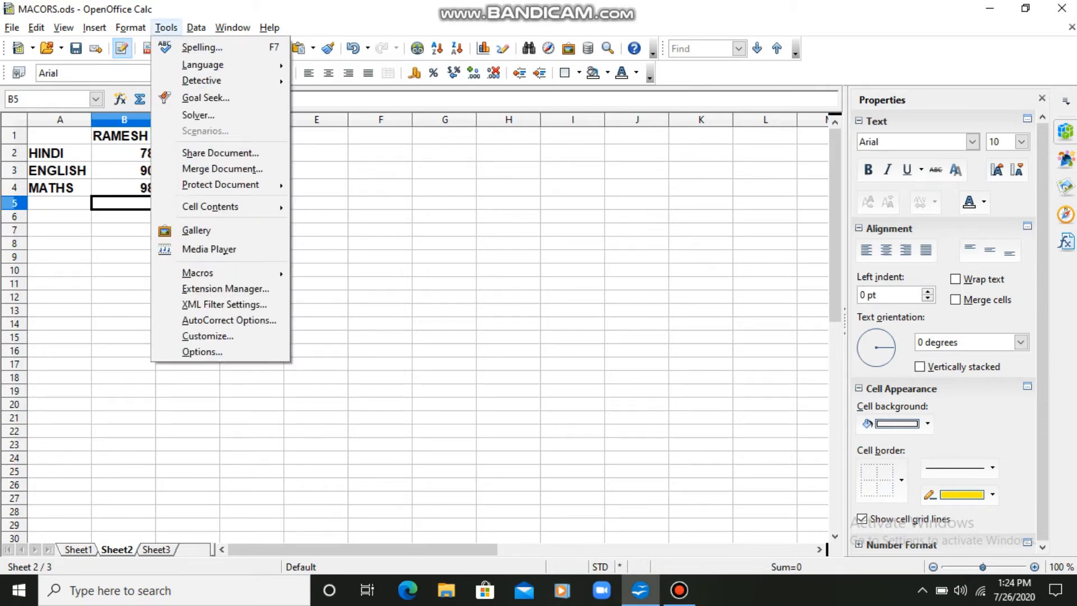
mouse_move(219, 273)
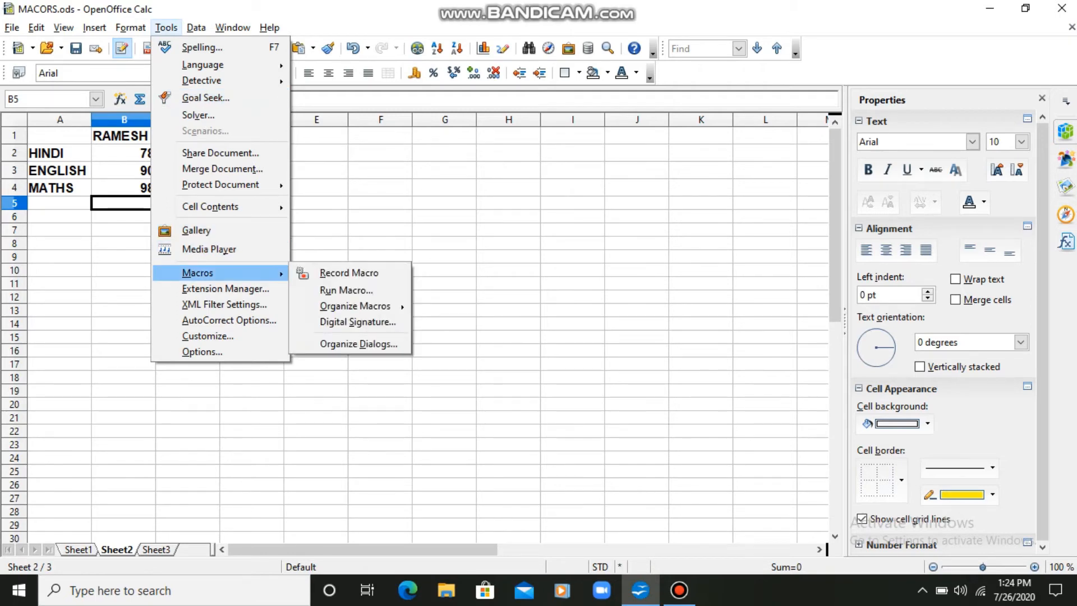
key(Right)
key(Down)
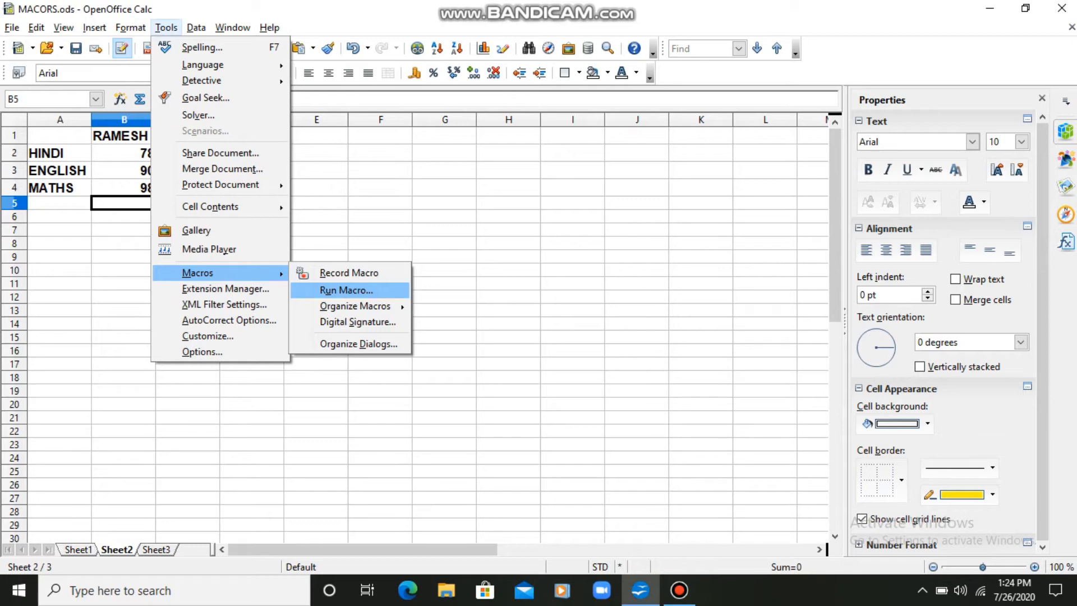
key(Return)
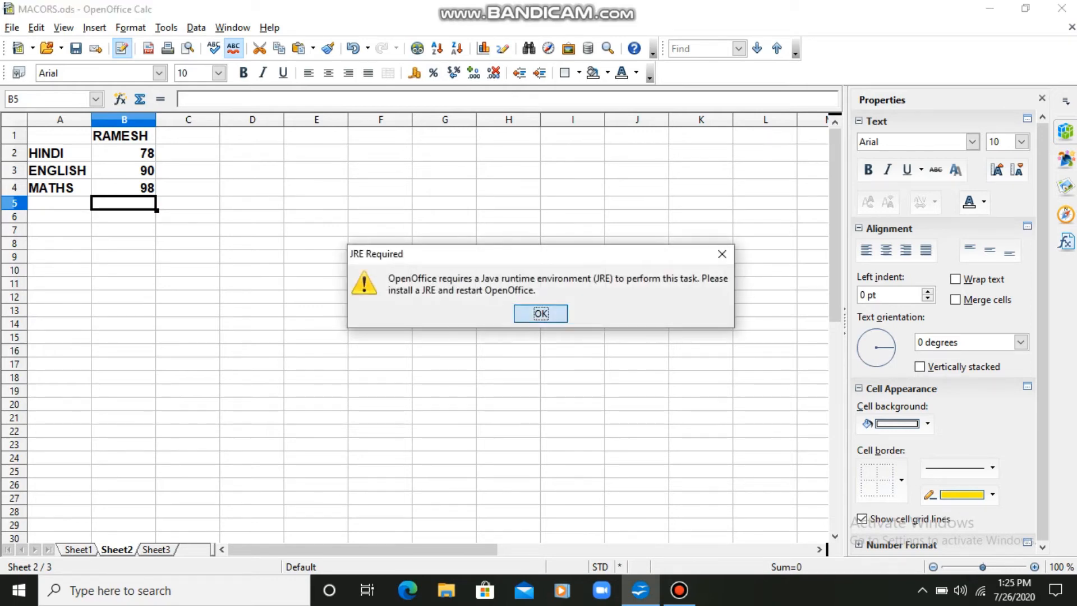
key(Return)
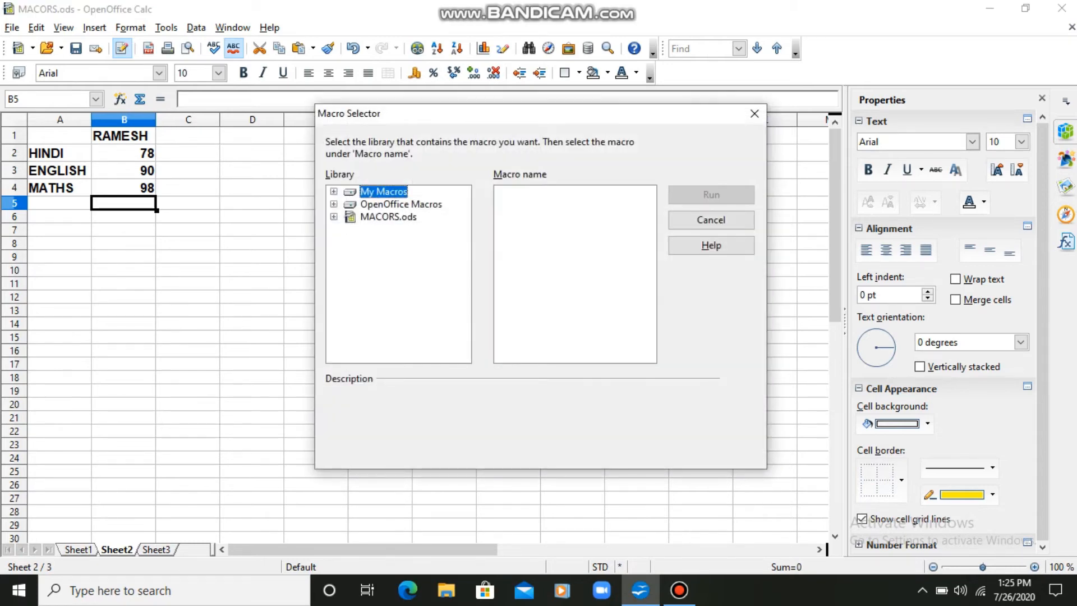
click(334, 217)
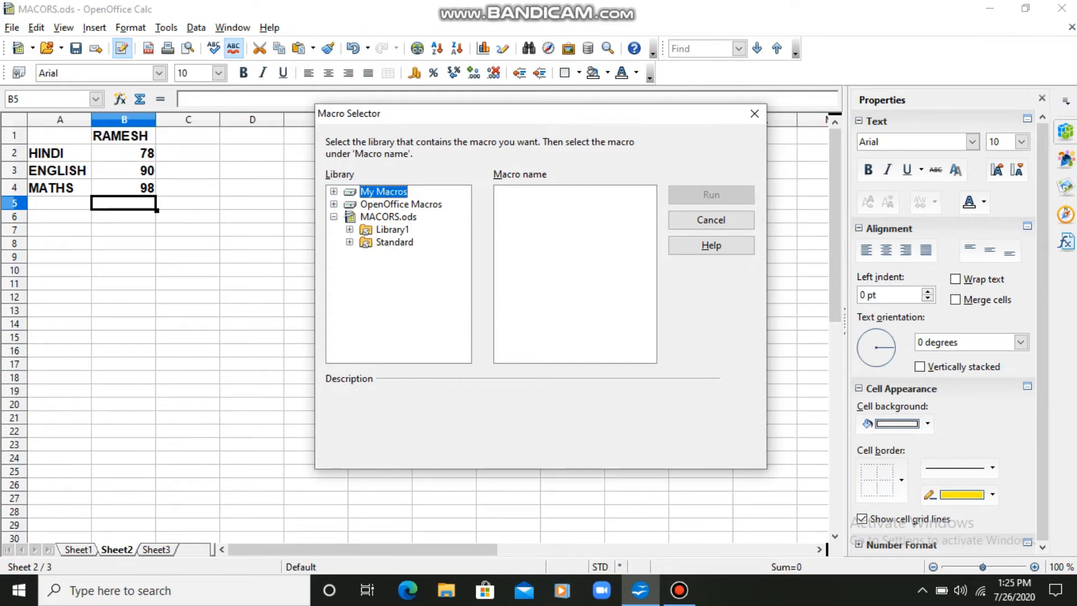
click(350, 229)
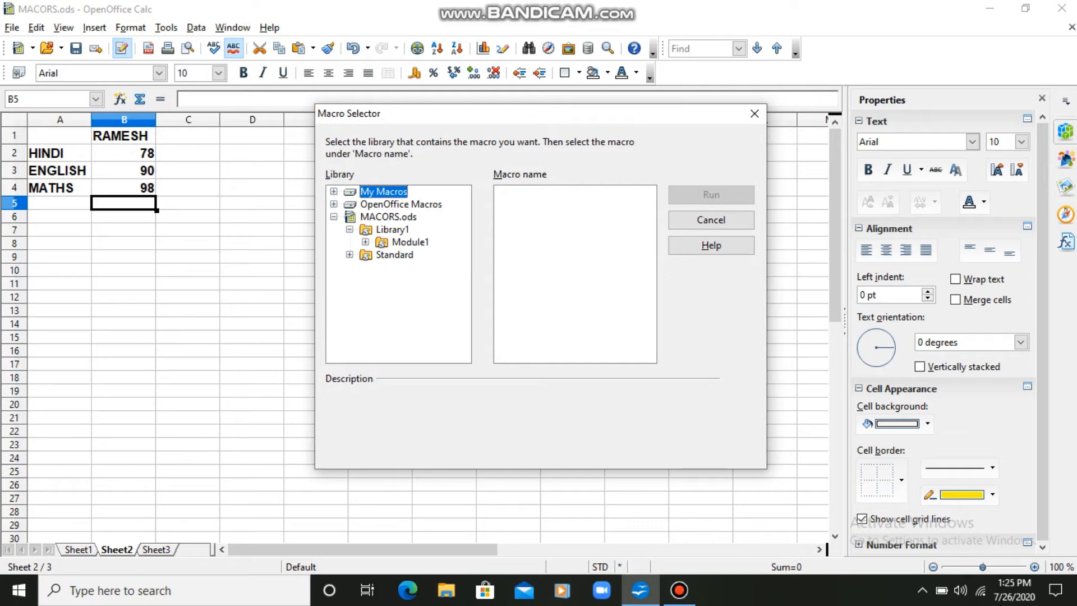
click(410, 242)
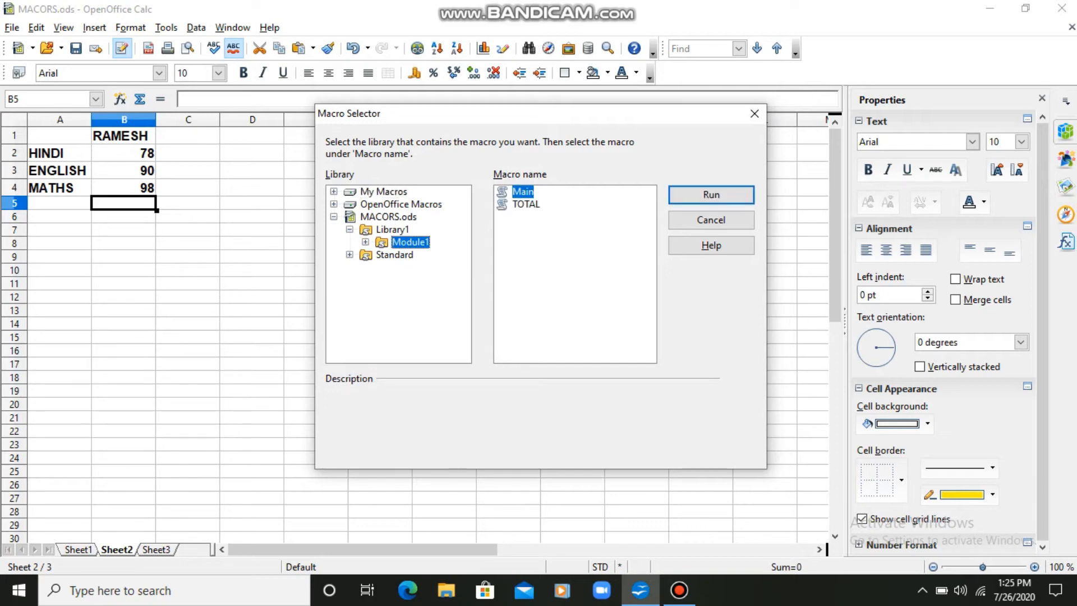
click(526, 204)
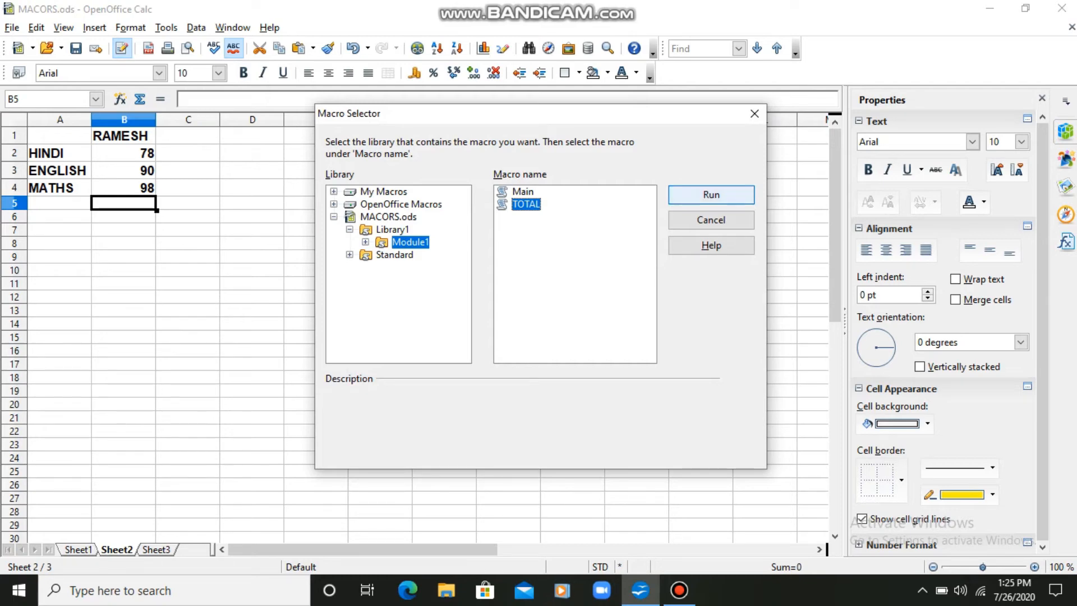
click(711, 194)
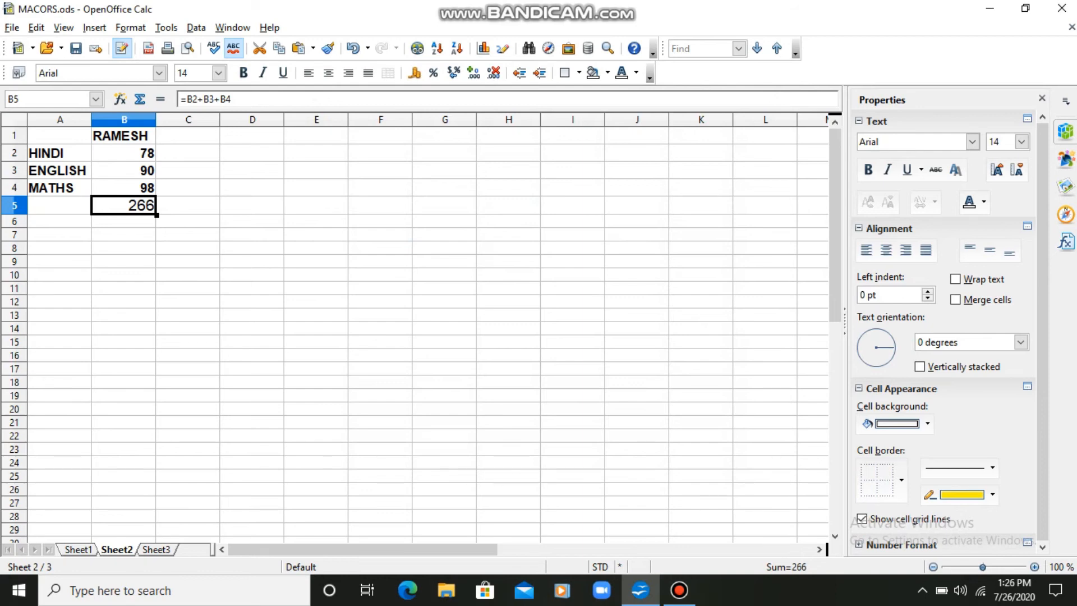
Step: Return to Sheet1 and share the spreadsheet with other users, agreeing to save it to activate sharing mode
key(ctrl+Page_Up)
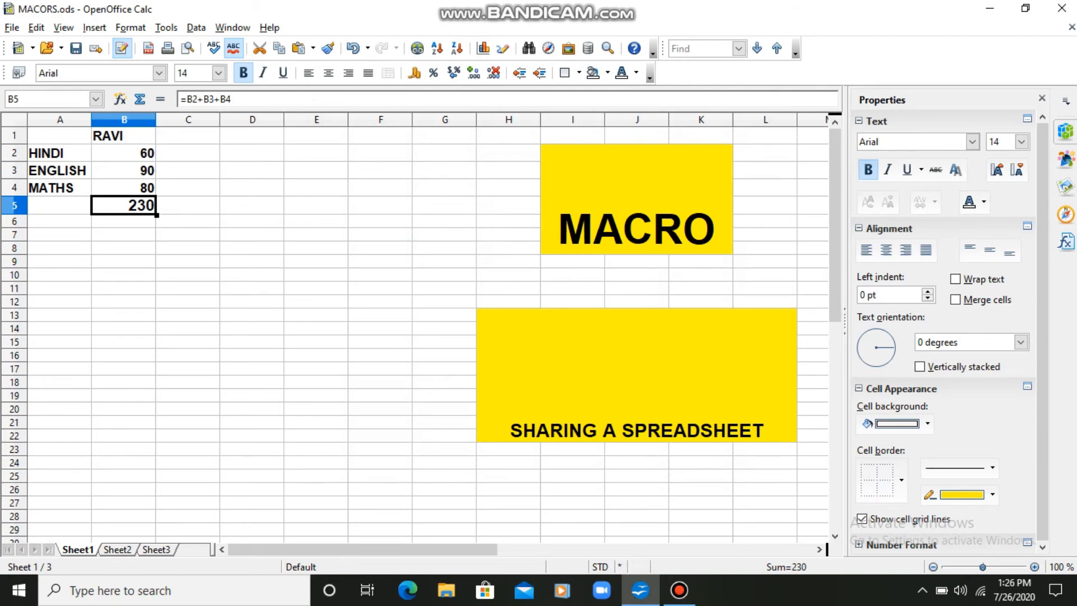
key(alt+t)
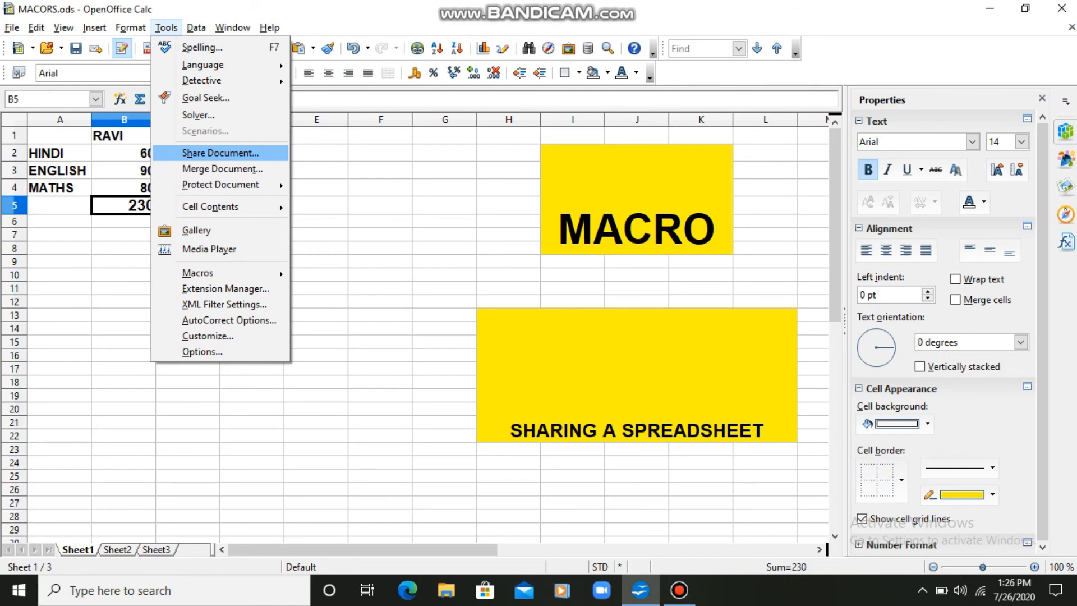
click(220, 153)
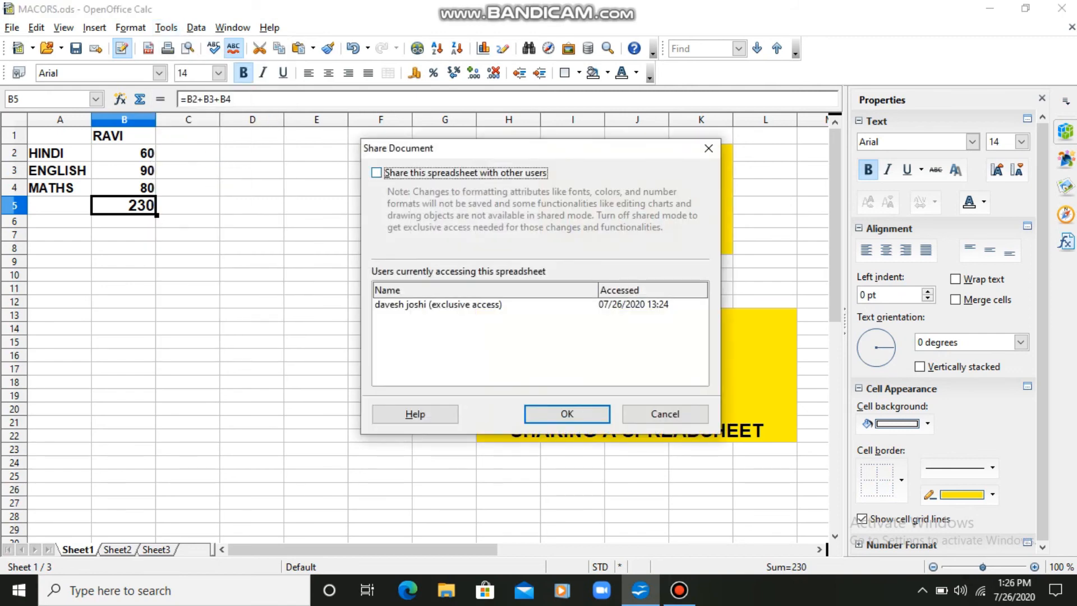
key(space)
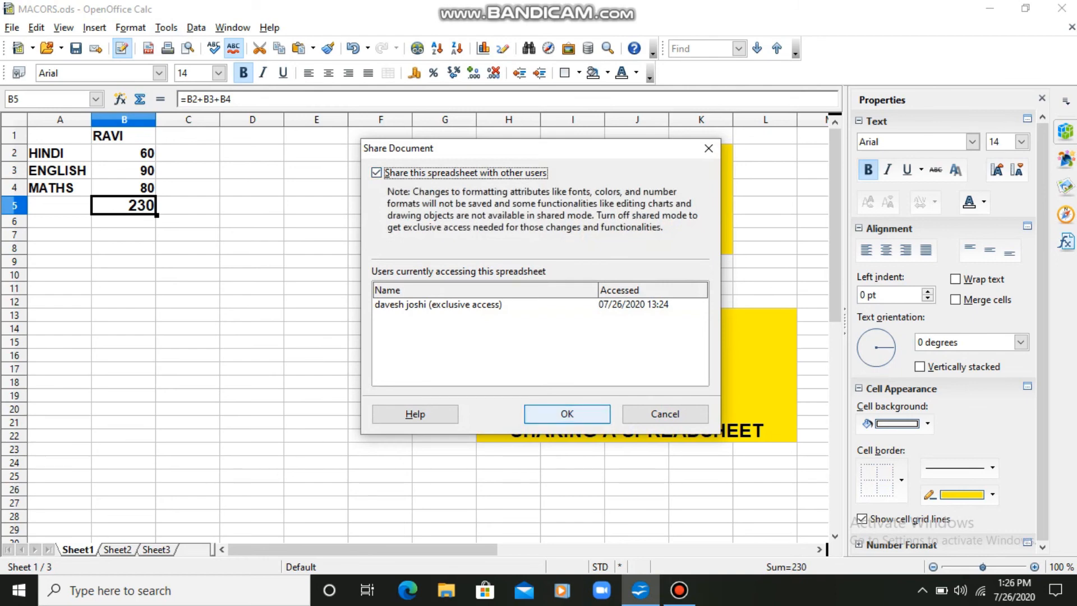
key(Return)
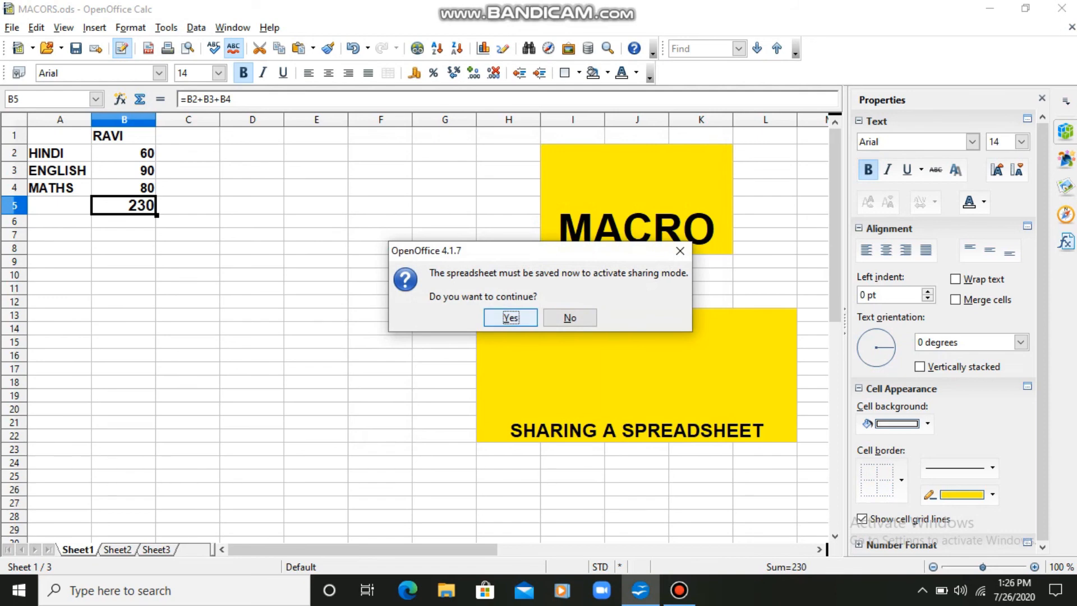
key(Return)
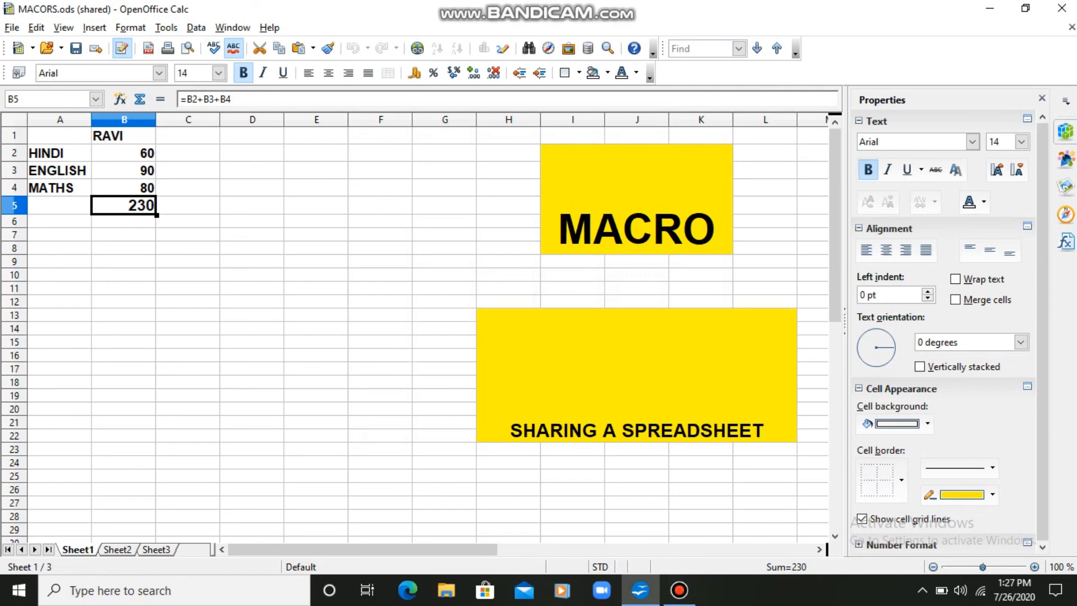
click(679, 590)
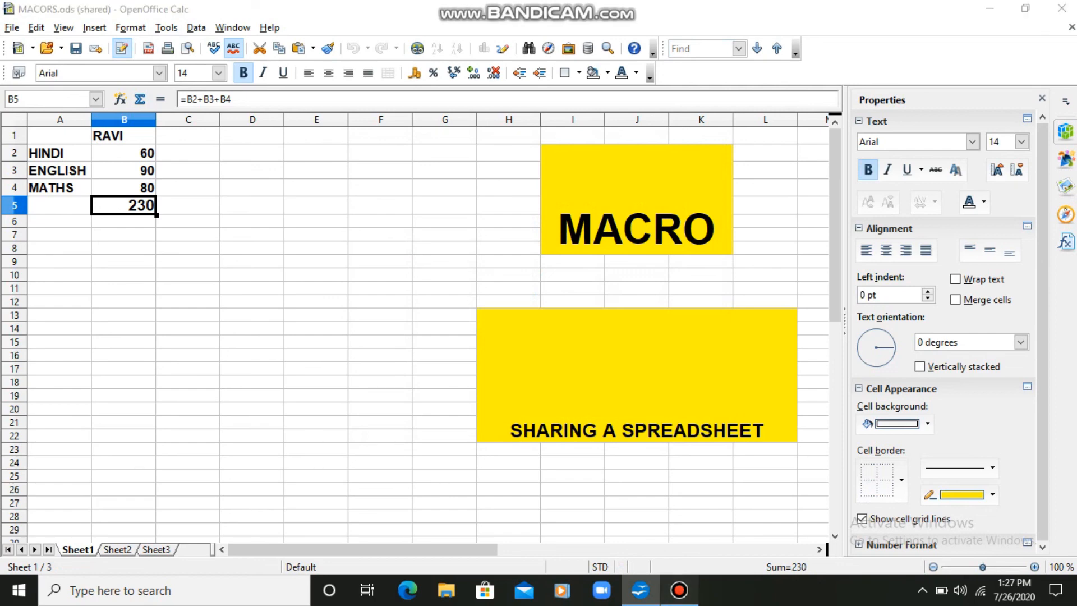